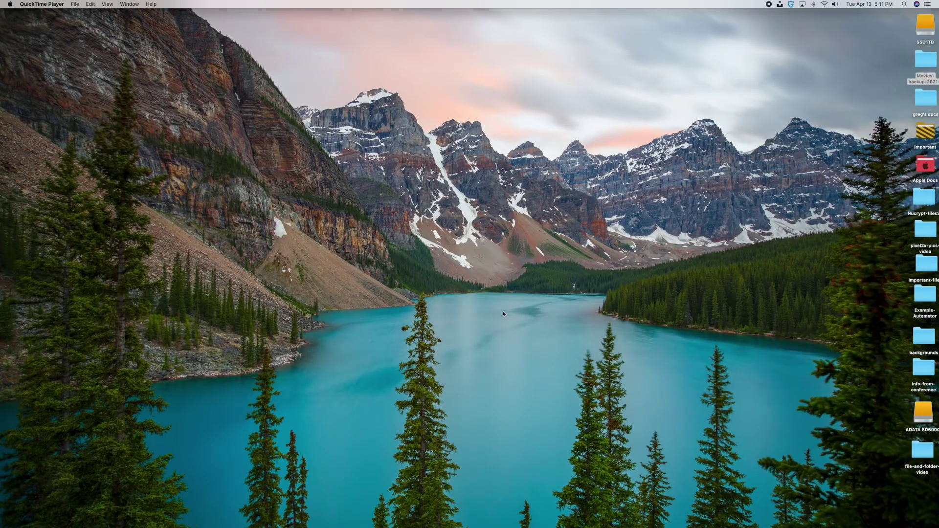
Open a Finder window, go to the Computer location and switch it to column view.
mouse_move(195, 517)
click(152, 514)
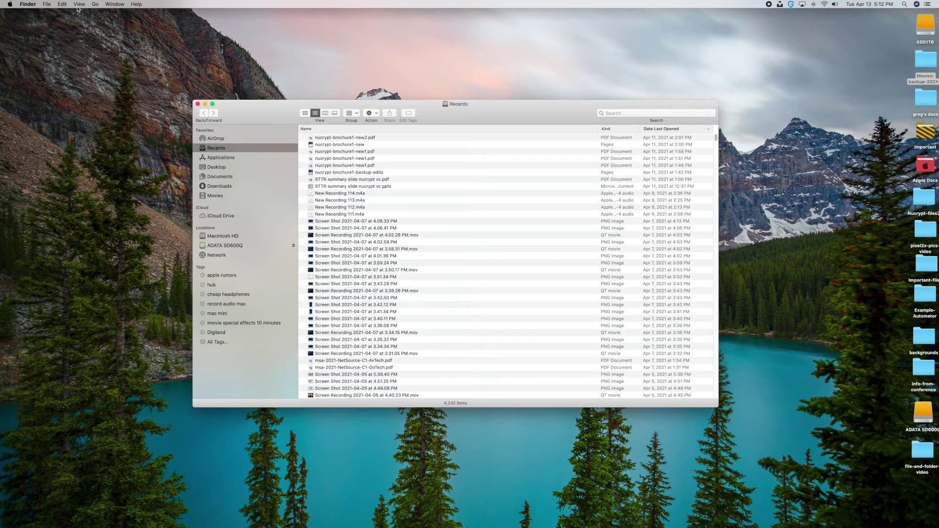
click(96, 4)
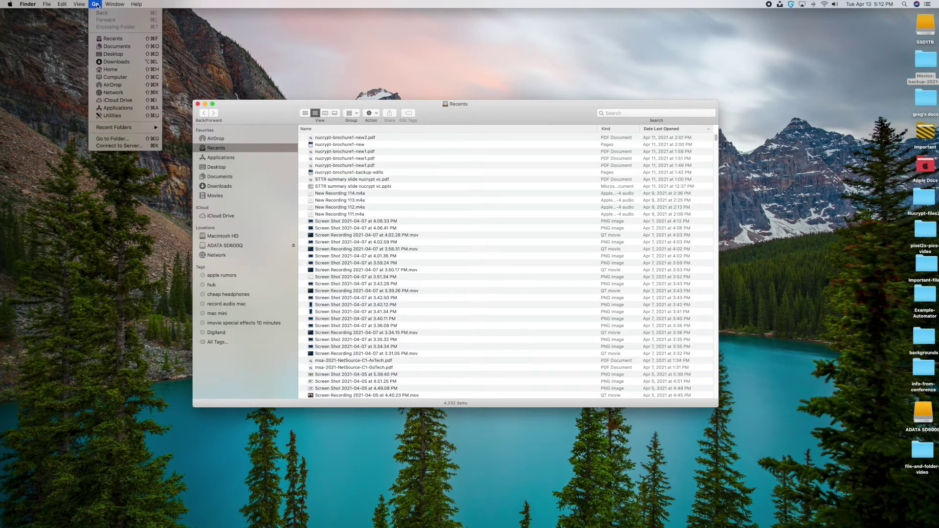
click(116, 78)
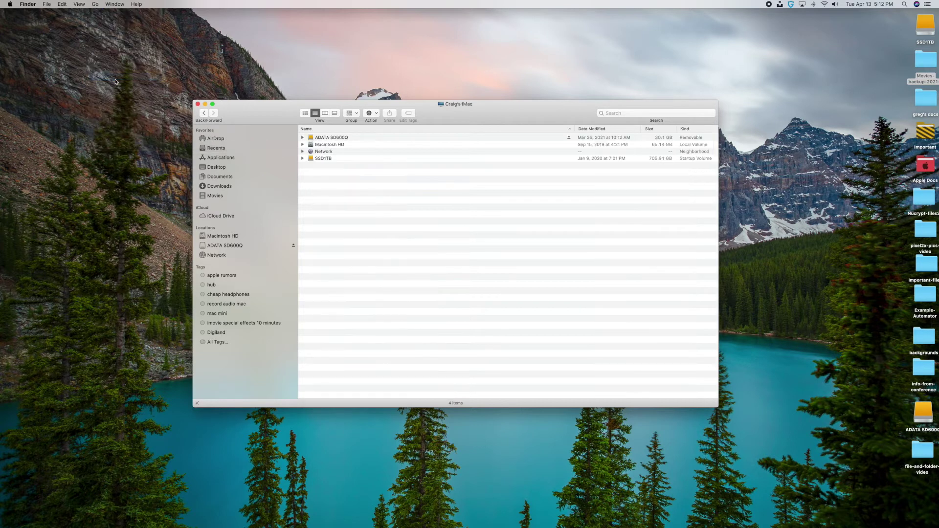
click(325, 113)
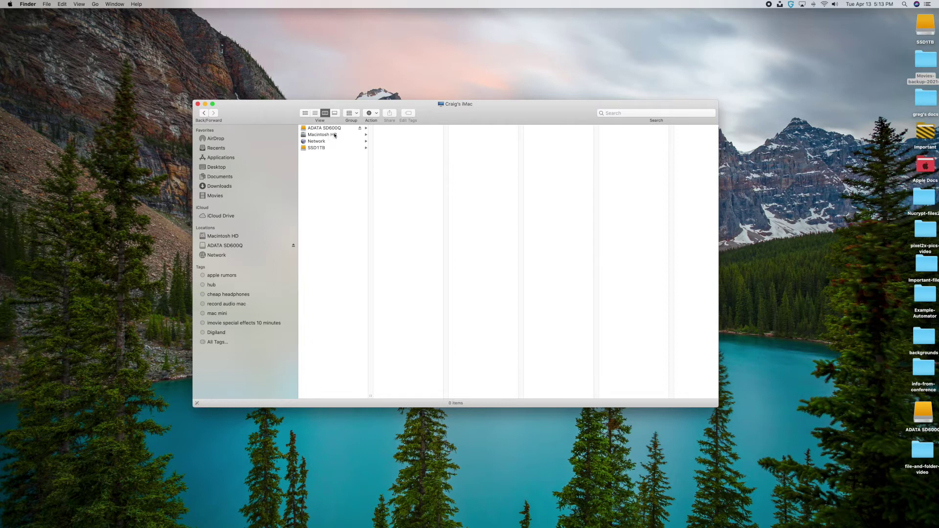
Open the SSD1TB startup drive and browse the contents of its Applications folder.
click(366, 149)
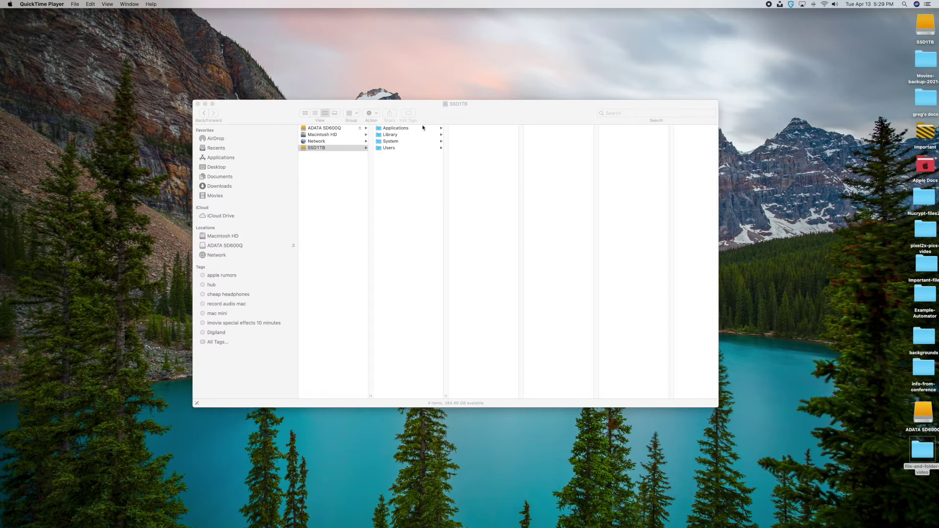
key(super+Tab)
click(441, 129)
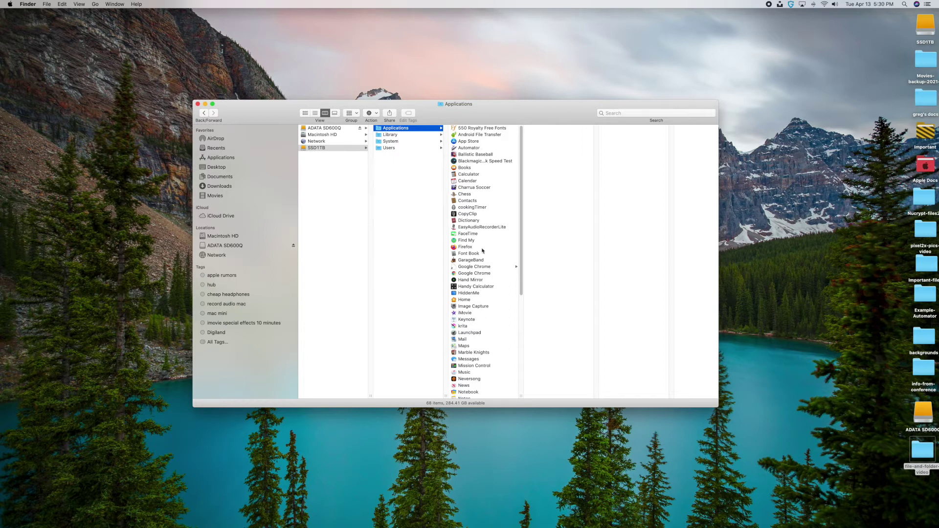
mouse_move(522, 186)
mouse_down()
mouse_move(521, 288)
mouse_move(523, 183)
mouse_up()
Browse the drive's Library folder, including its Audio subfolder, and return to the Library level.
click(406, 135)
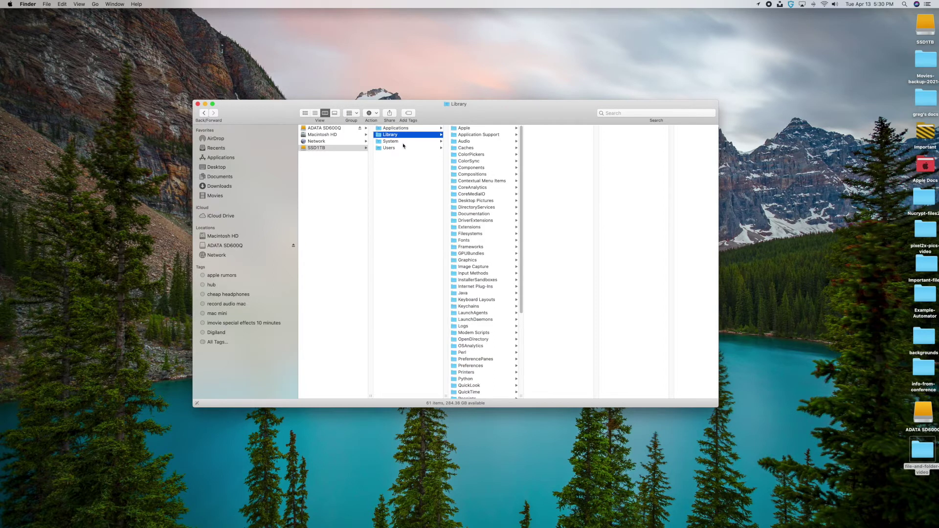
click(402, 140)
click(404, 135)
click(397, 144)
click(397, 138)
click(514, 141)
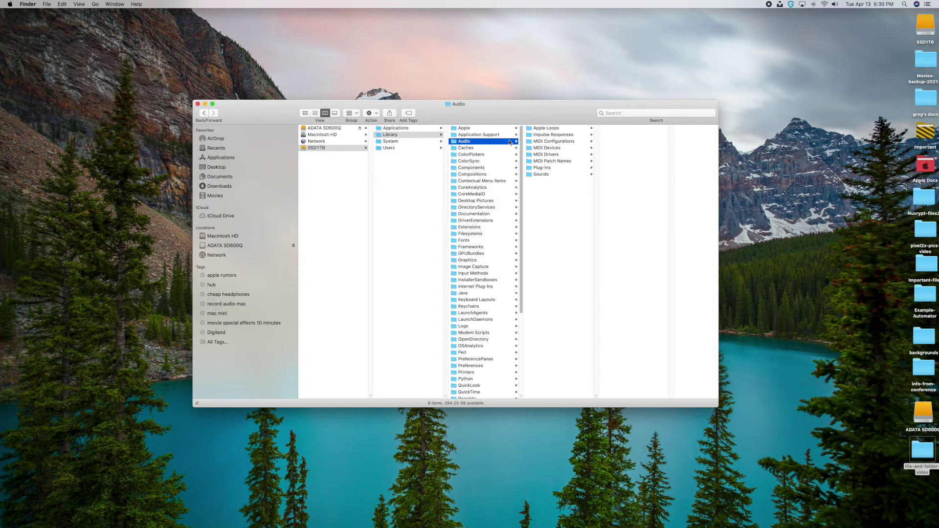
click(439, 136)
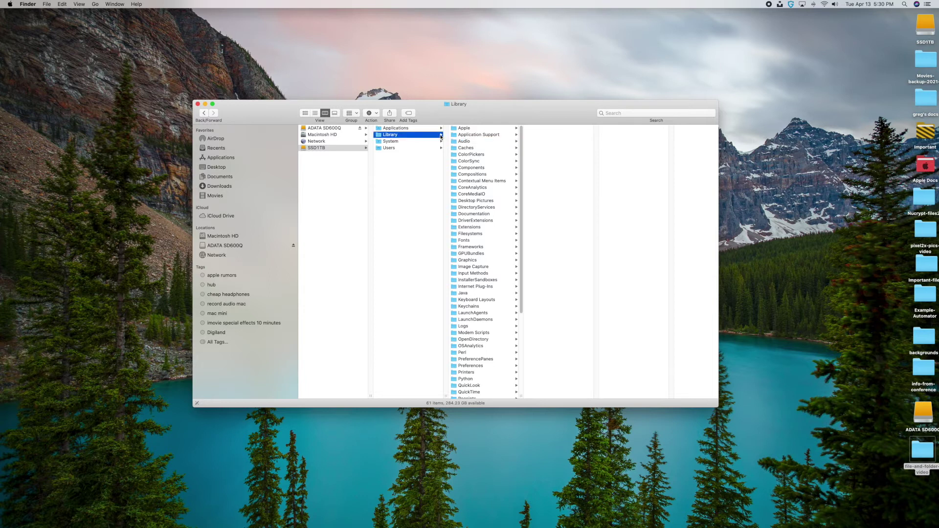
Browse the System folder's Volumes, Library, iOSSupport, DriverKit and Applications subfolders, ending back at the System level.
click(408, 142)
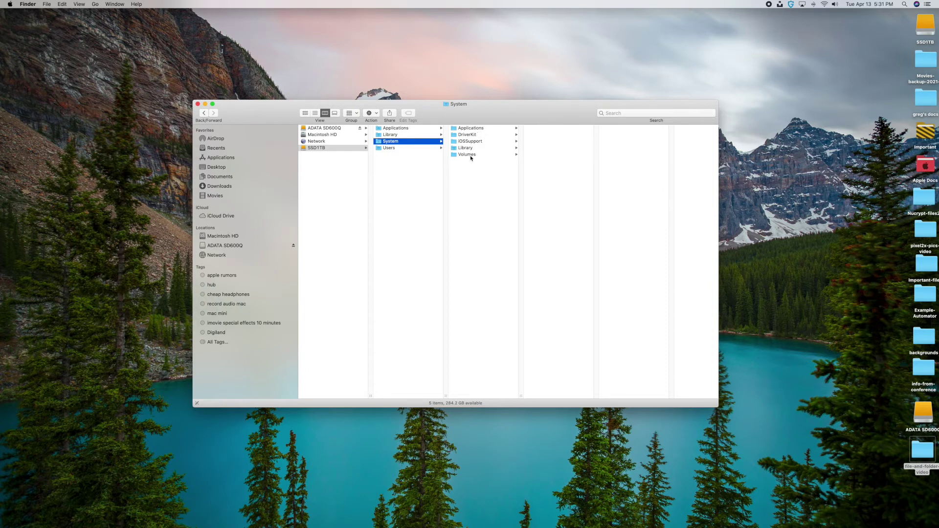
click(515, 156)
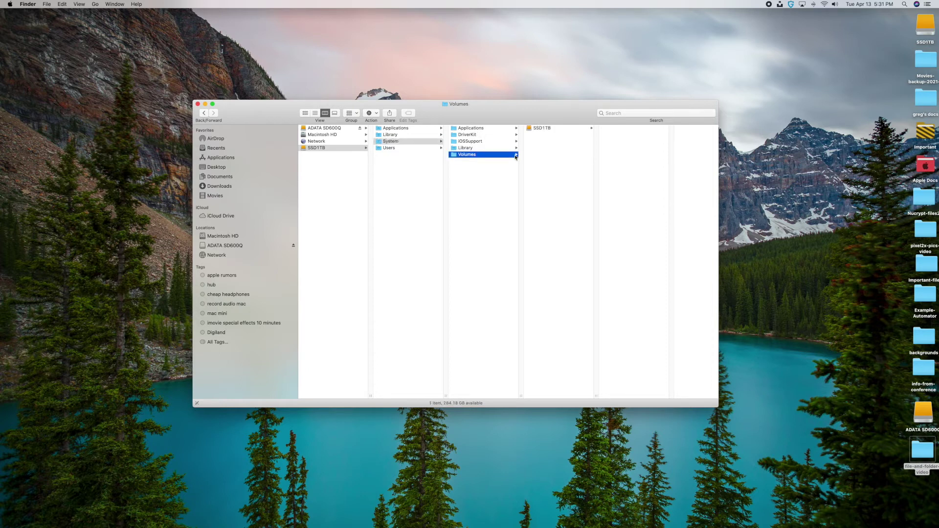
click(514, 149)
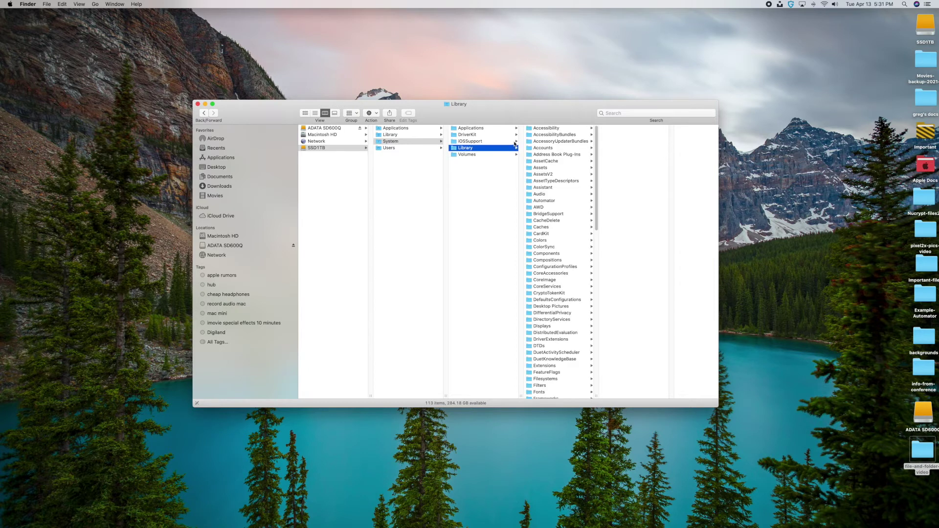
click(515, 142)
click(515, 135)
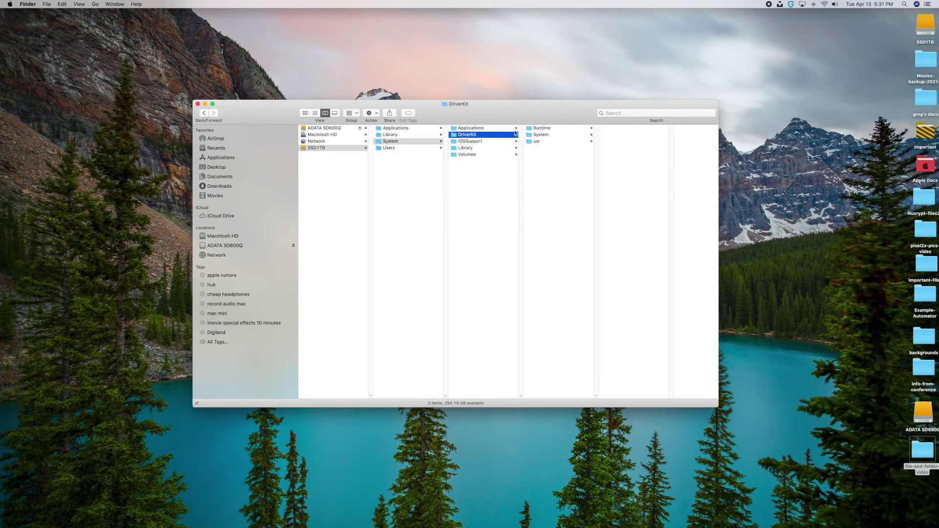
click(515, 128)
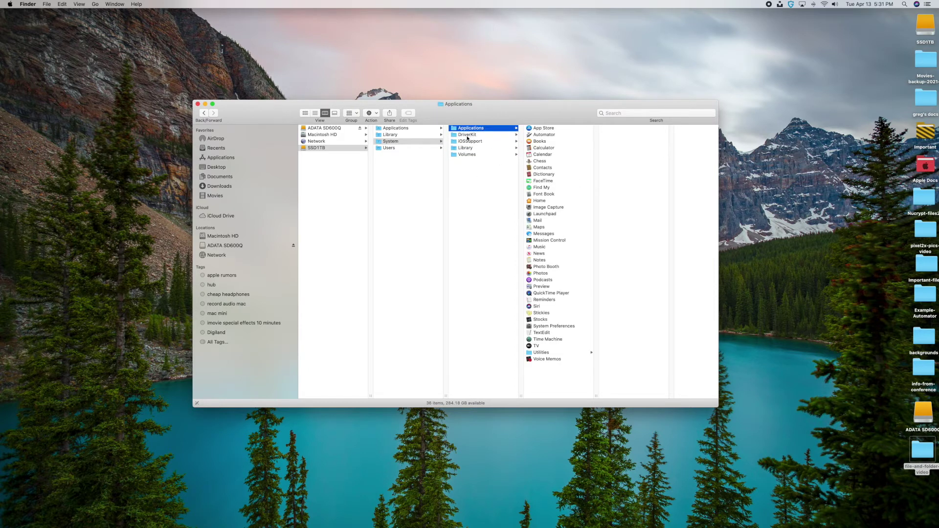
click(442, 143)
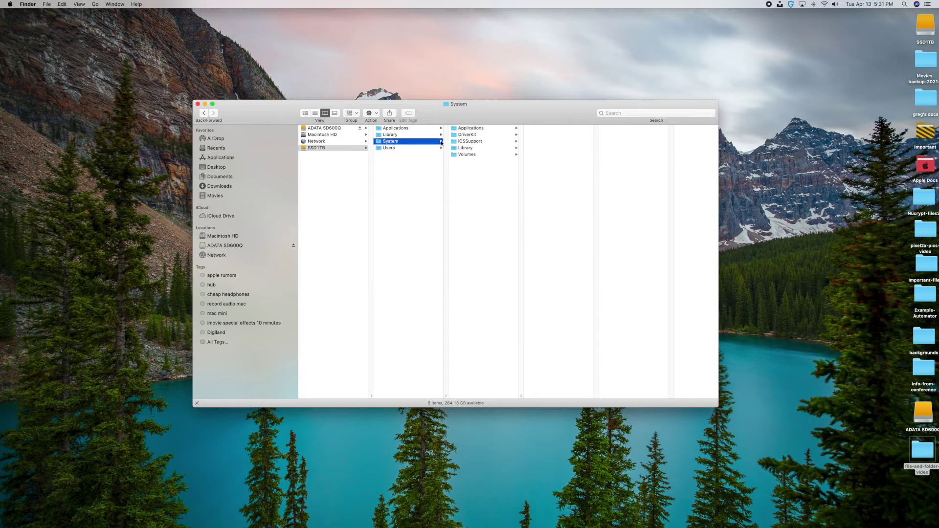
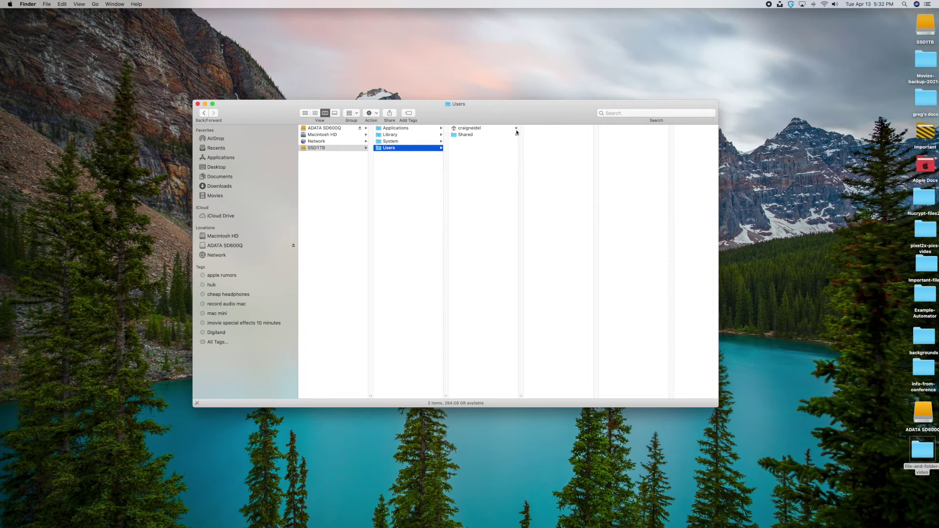
Open the user's home folder inside Users and show the contents of its Desktop folder.
click(517, 129)
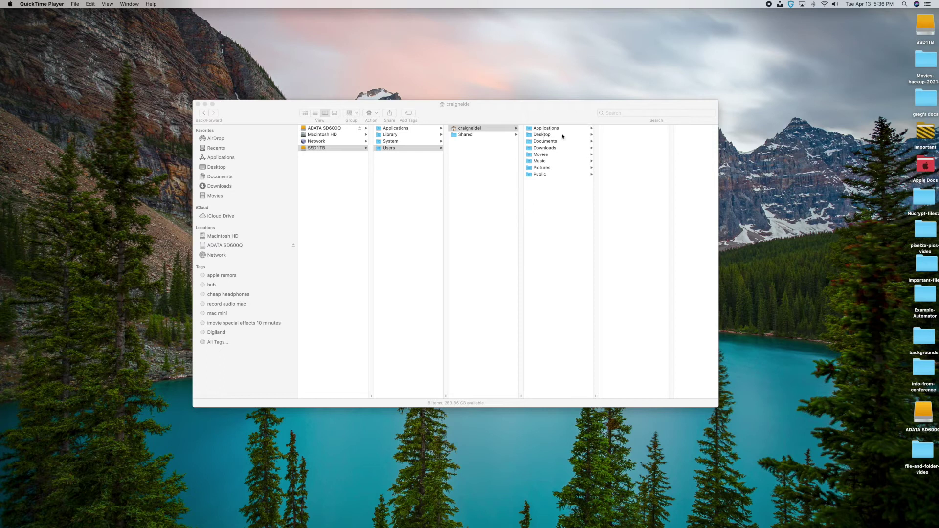
click(590, 135)
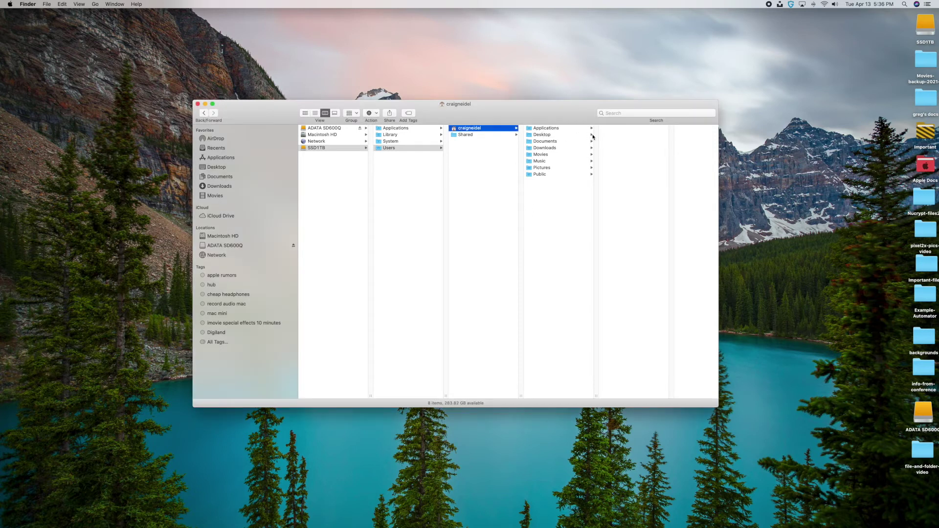
click(593, 136)
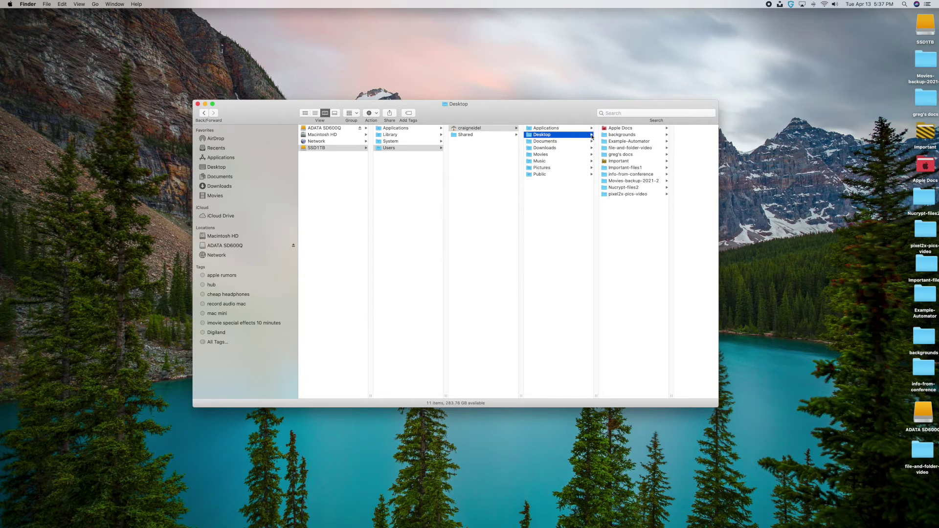
Preview the second image in the Desktop's backgrounds folder and return to the folder level.
click(667, 135)
click(667, 136)
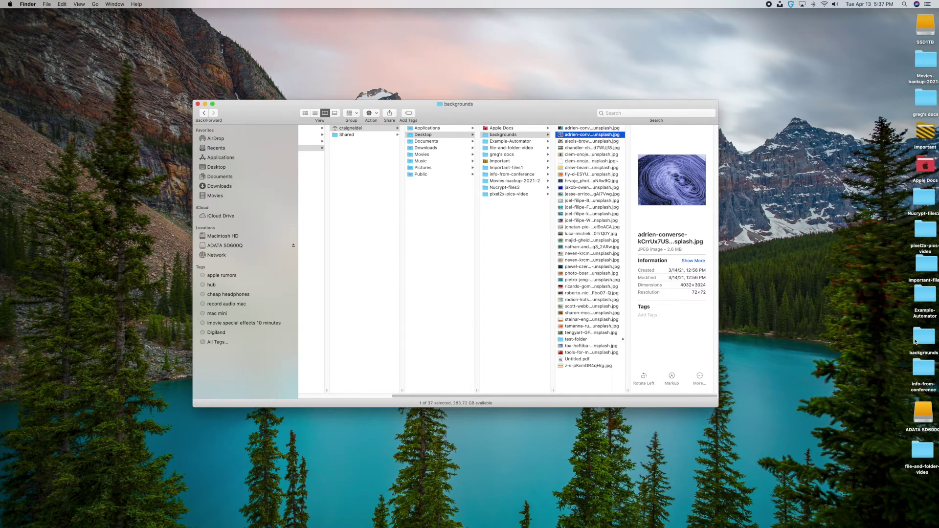
click(547, 137)
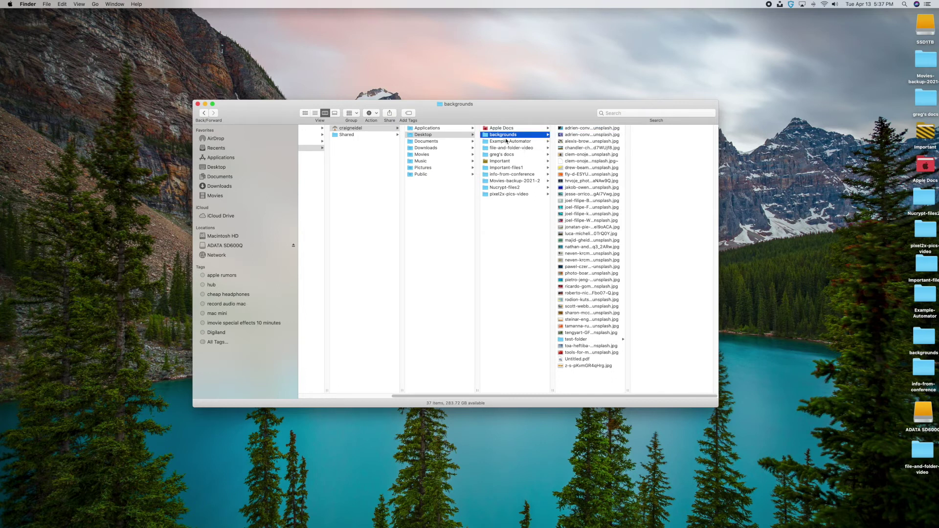
Show the contents of the home folder's Desktop, Documents and Downloads folders in turn.
click(472, 136)
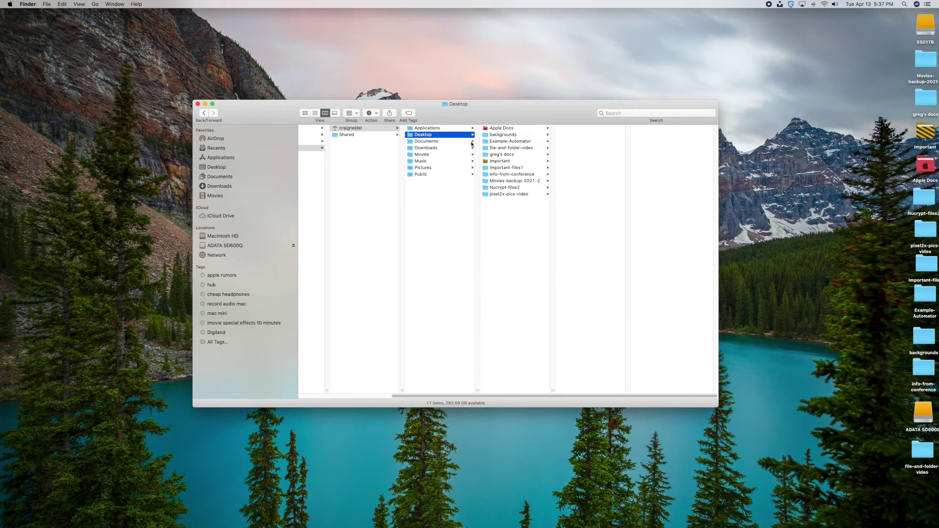
click(473, 142)
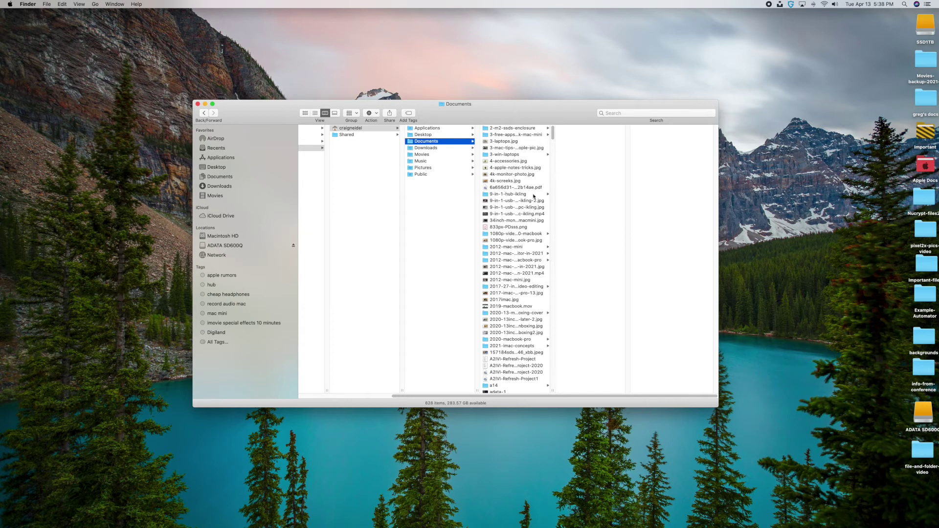
click(438, 149)
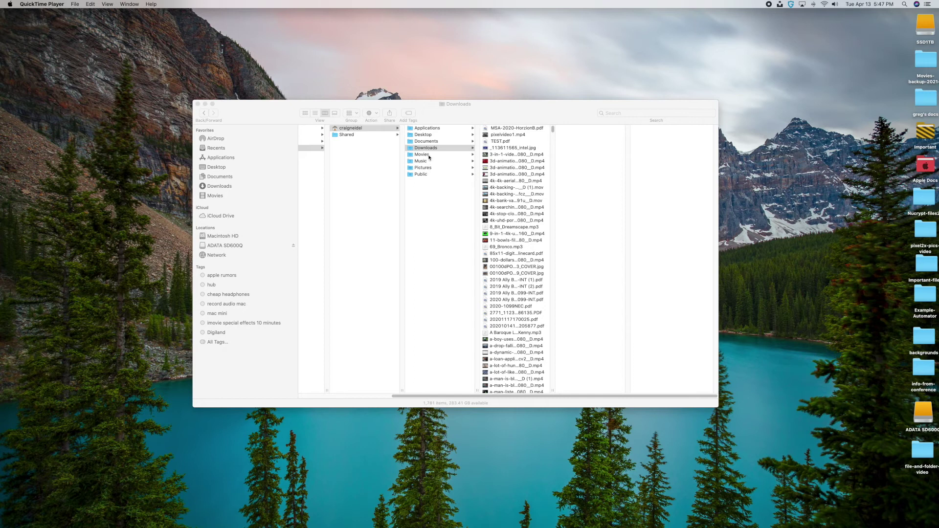
Show the home folder's Movies contents and view the actions available there, including New Folder.
click(472, 156)
click(473, 155)
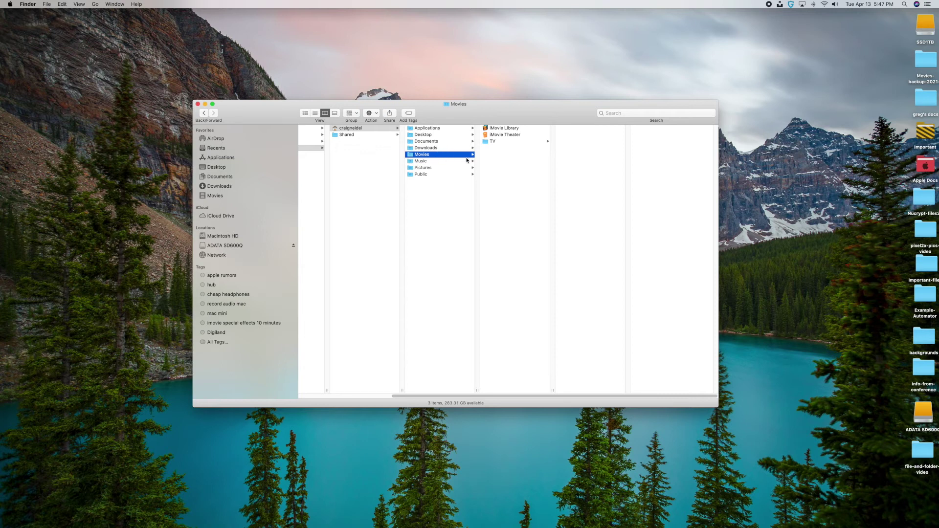
right_click(504, 158)
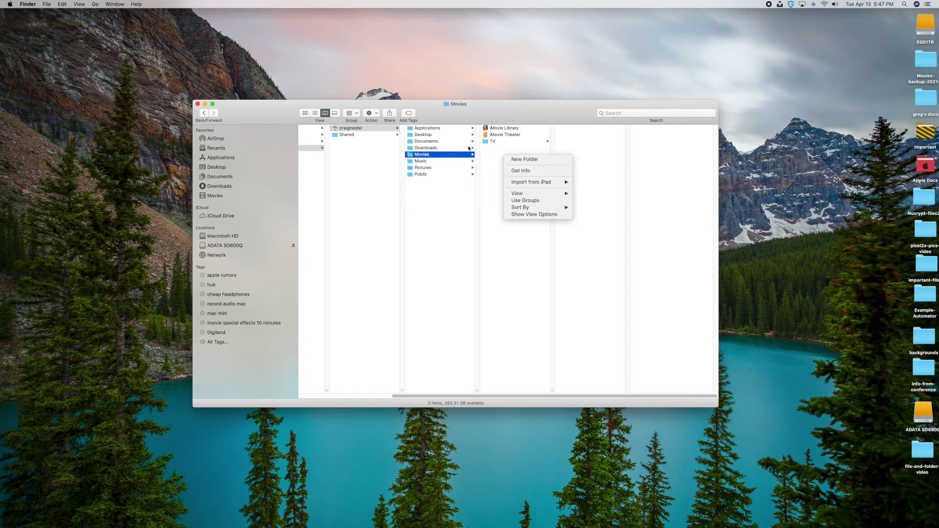
click(486, 156)
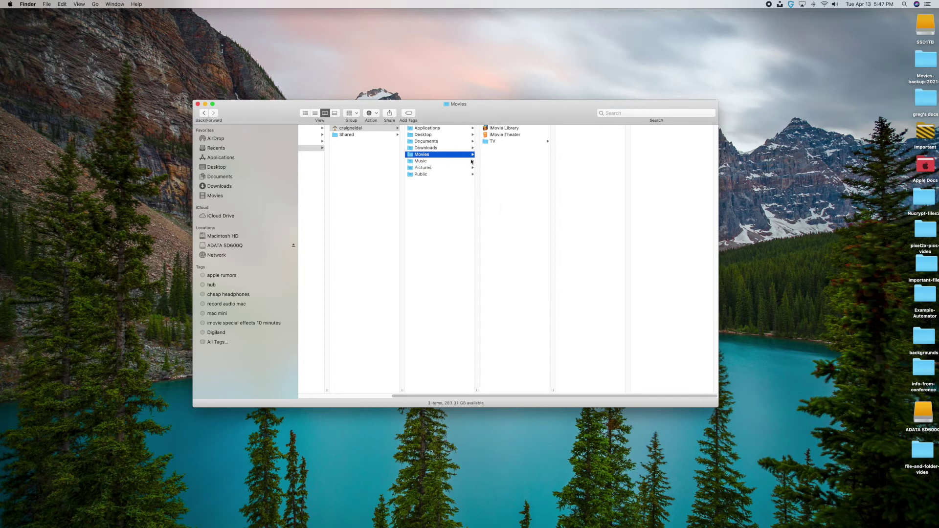
Show the home folder's Music contents and view the actions available in its empty area.
click(427, 162)
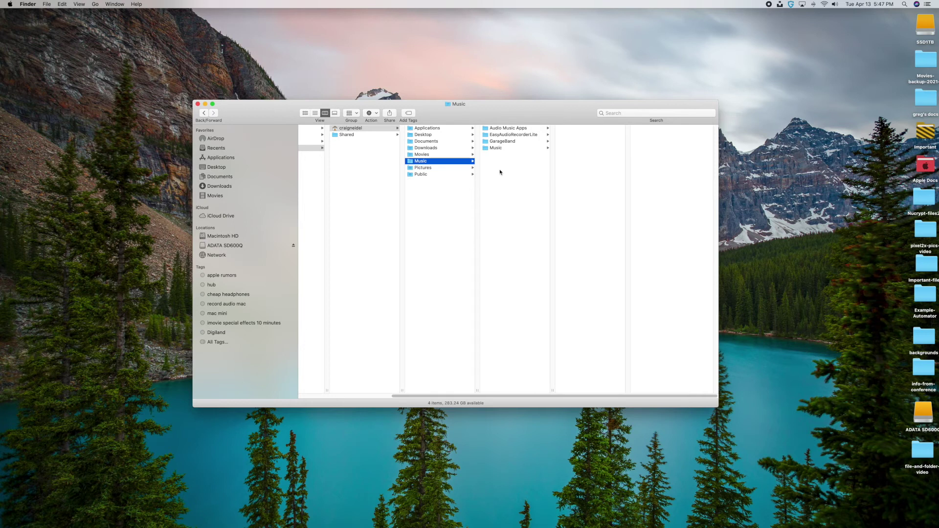
right_click(500, 170)
click(472, 162)
Show the home folder's Pictures contents, view the actions available there, and select the Public folder.
click(472, 169)
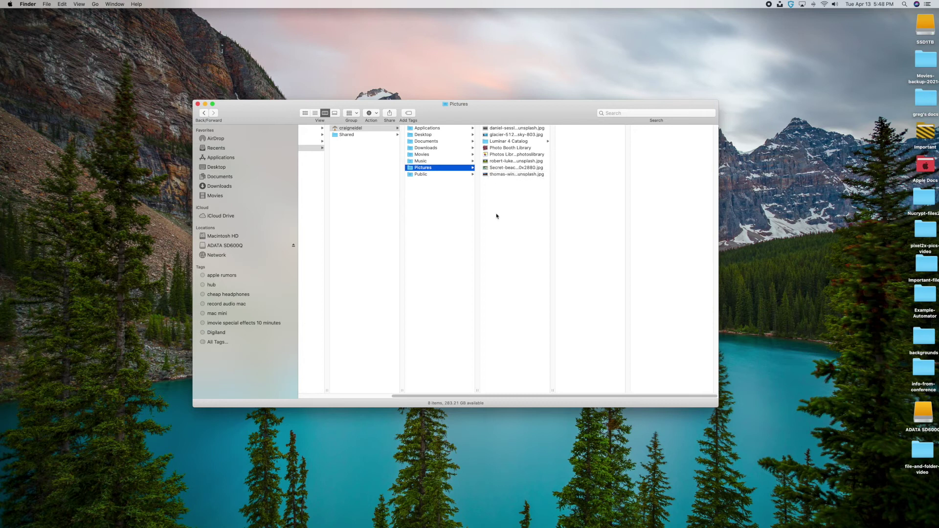
right_click(498, 189)
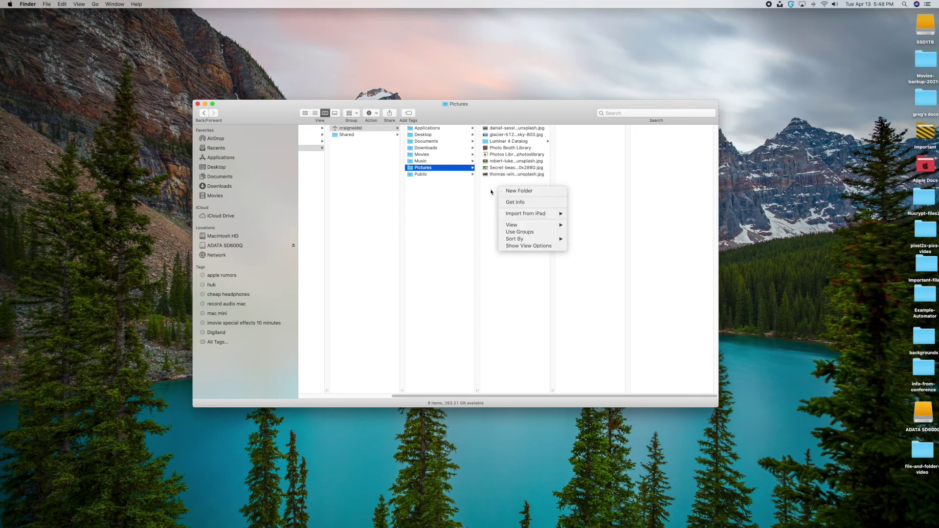
click(491, 191)
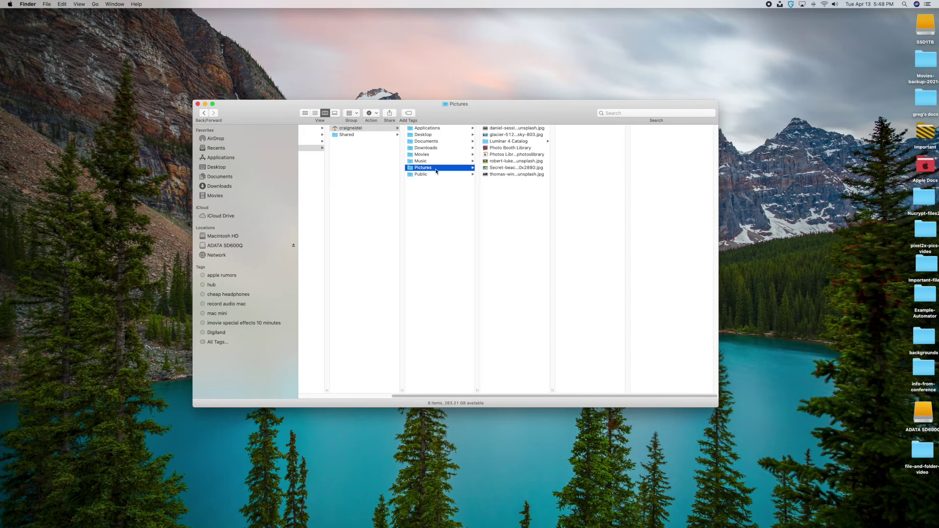
click(497, 187)
click(452, 174)
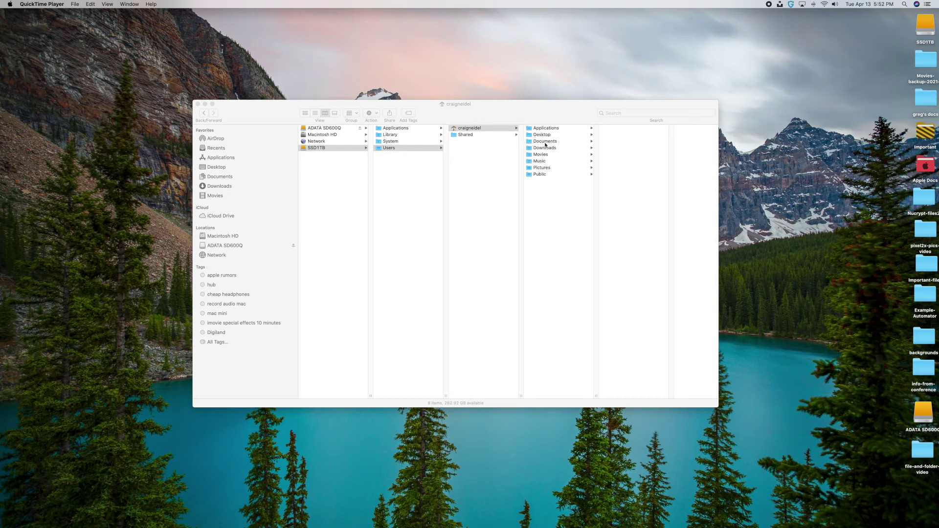
Switch back to the Finder window and go to the iCloud Drive location.
click(428, 107)
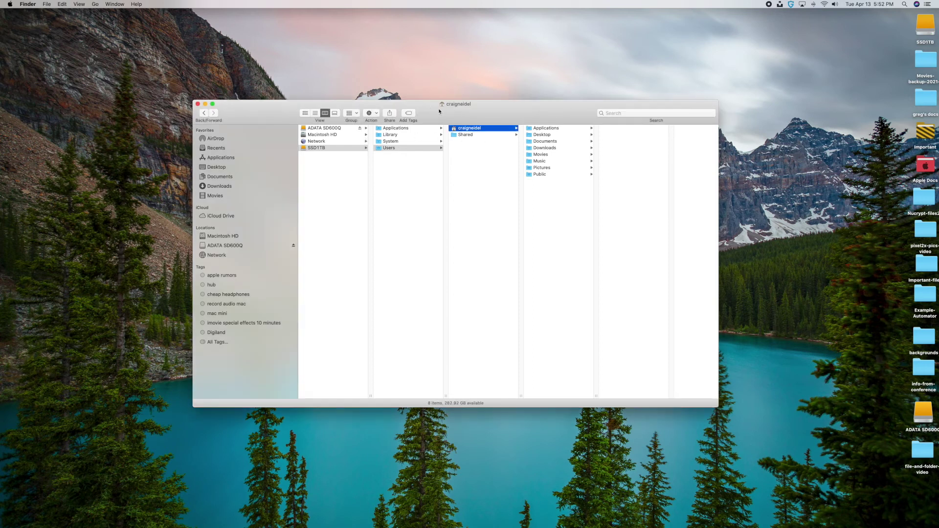
click(96, 5)
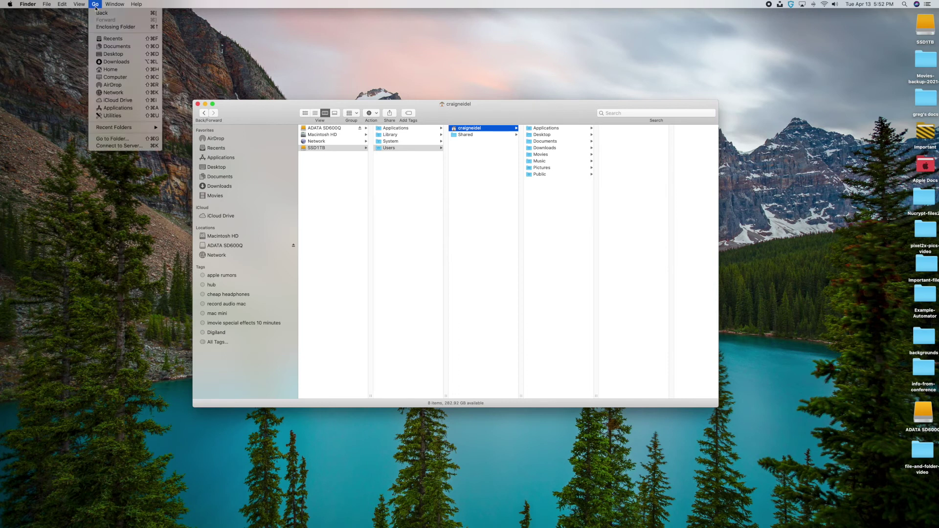
click(120, 100)
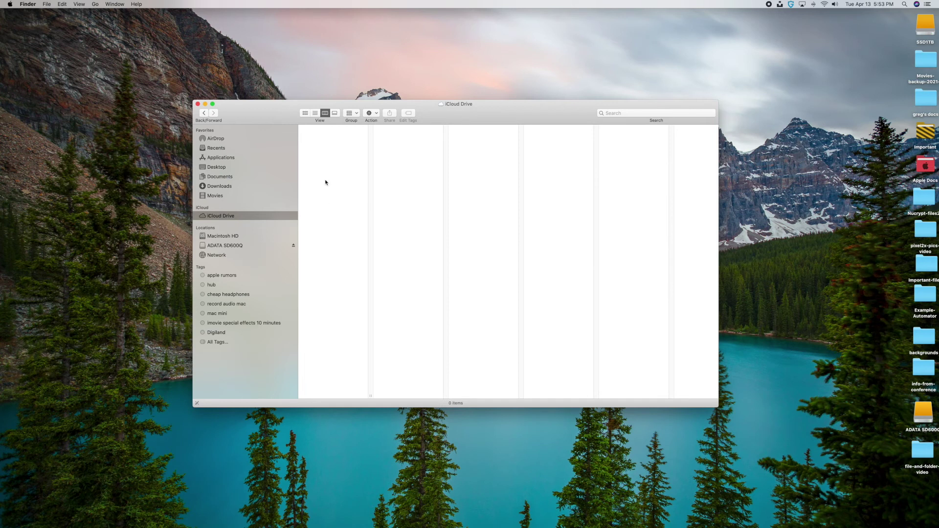
Review which apps on this Mac use iCloud in the Apple ID settings of System Preferences, and close the settings.
click(11, 6)
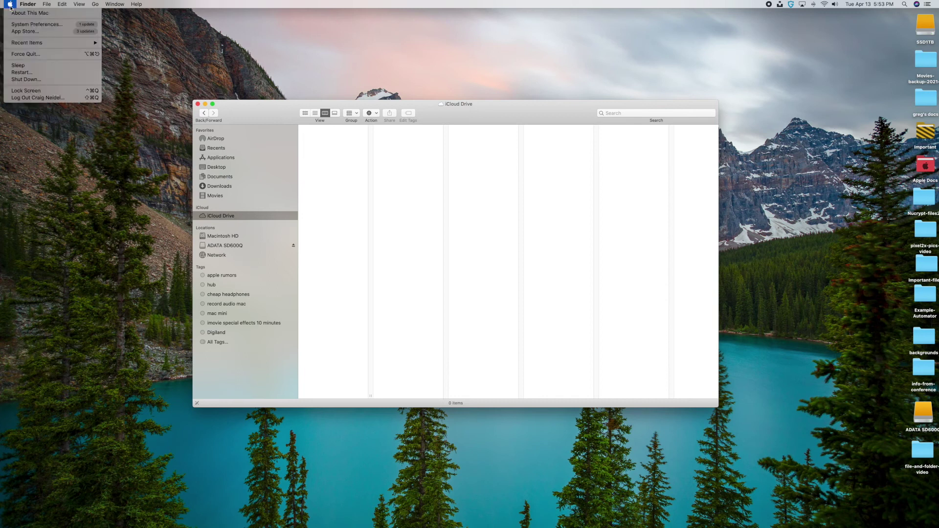
click(19, 24)
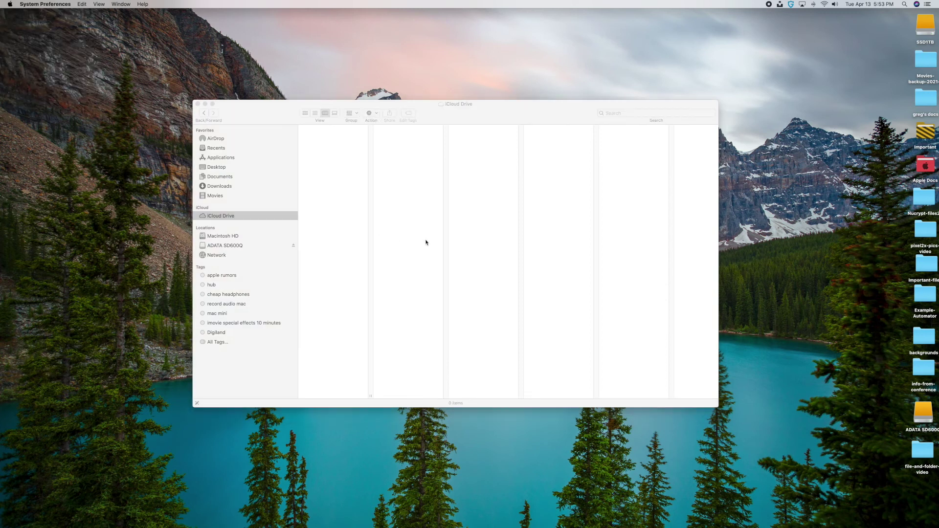
click(538, 115)
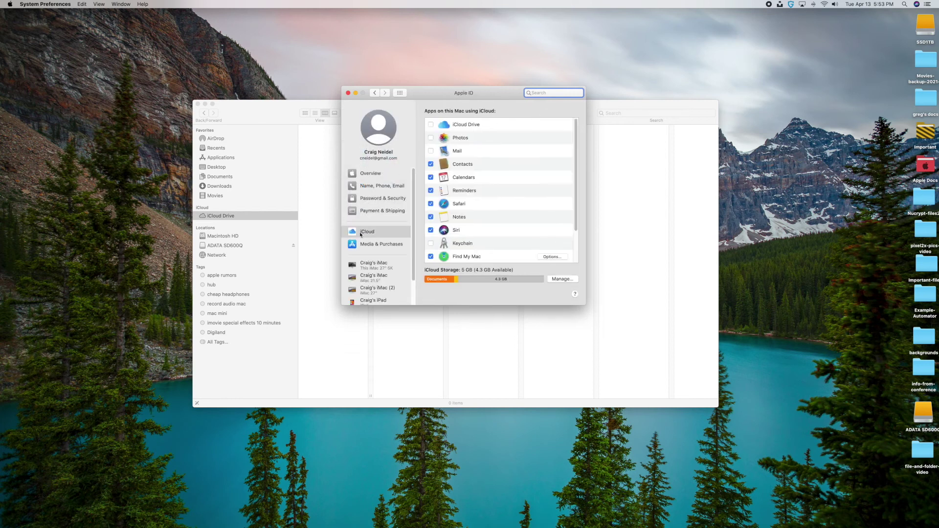
click(368, 236)
click(348, 93)
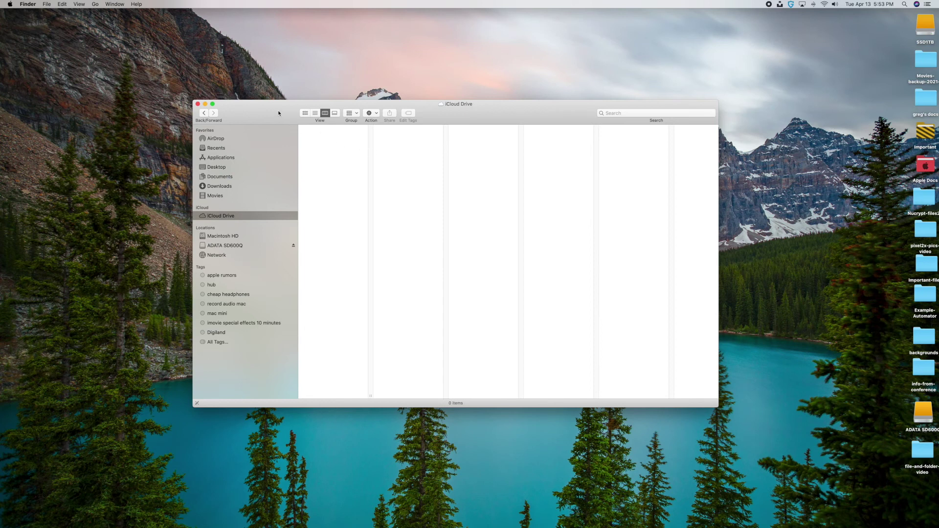
Go to the Computer location in Finder and browse through the SSD1TB drive and Users folder to the user's home folder.
click(96, 4)
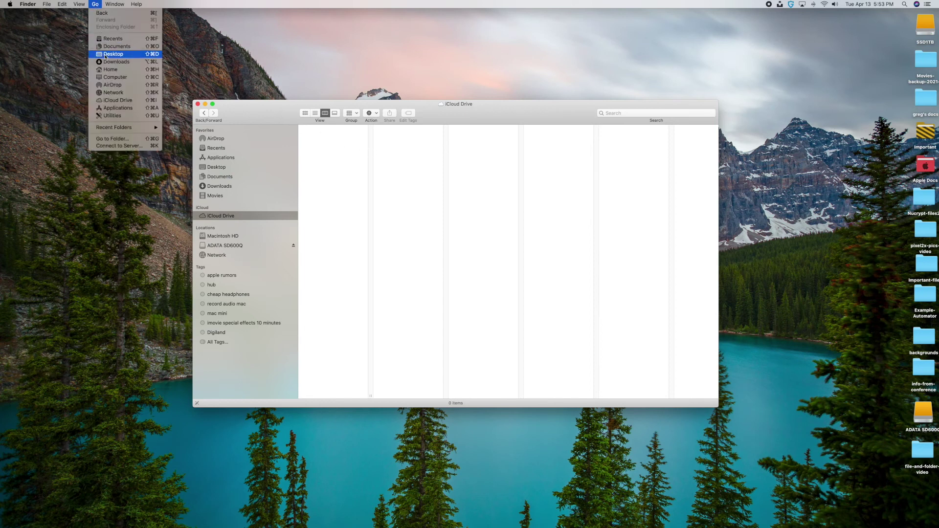
click(110, 77)
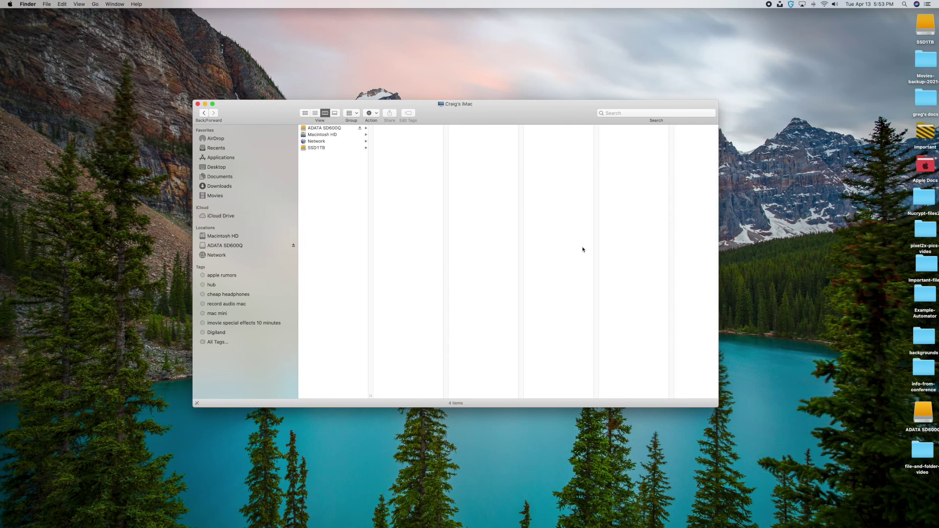
click(363, 149)
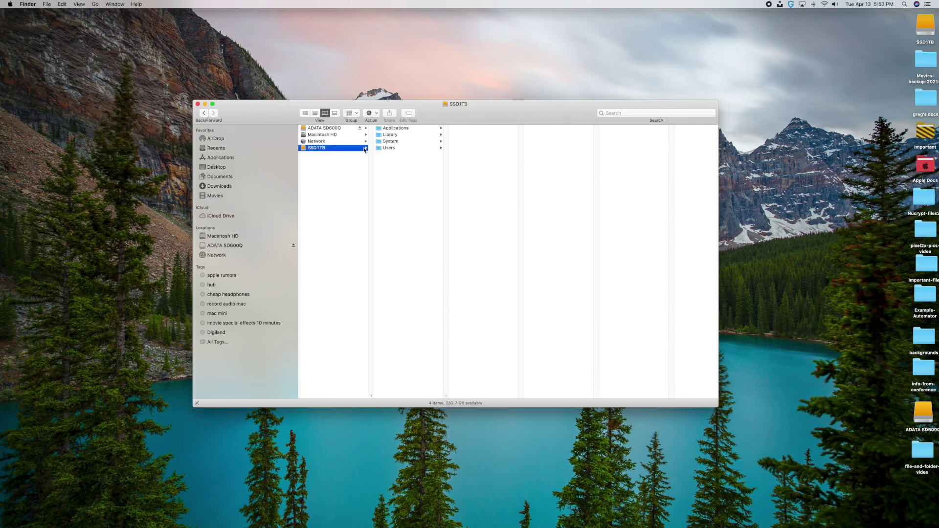
click(440, 149)
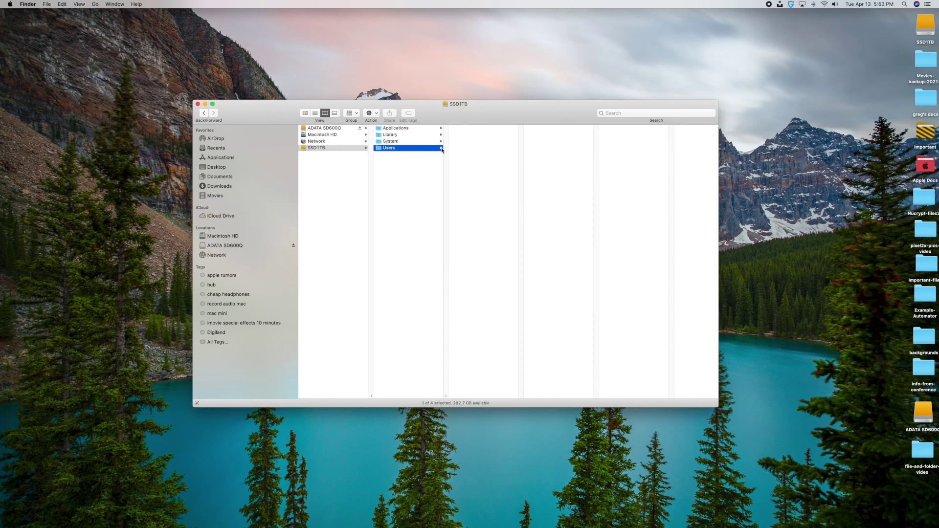
click(516, 128)
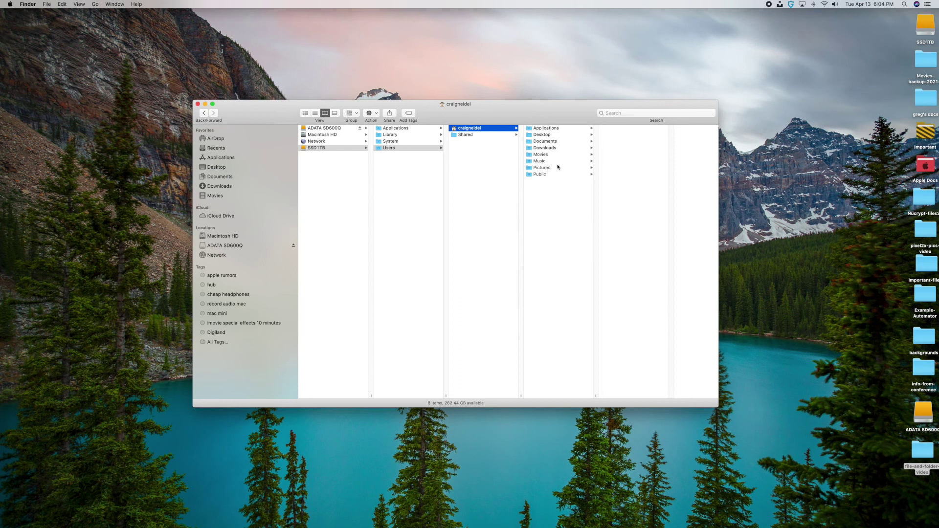
Show the contents of the home folder's Public folder and of the Shared folder inside Users.
click(587, 174)
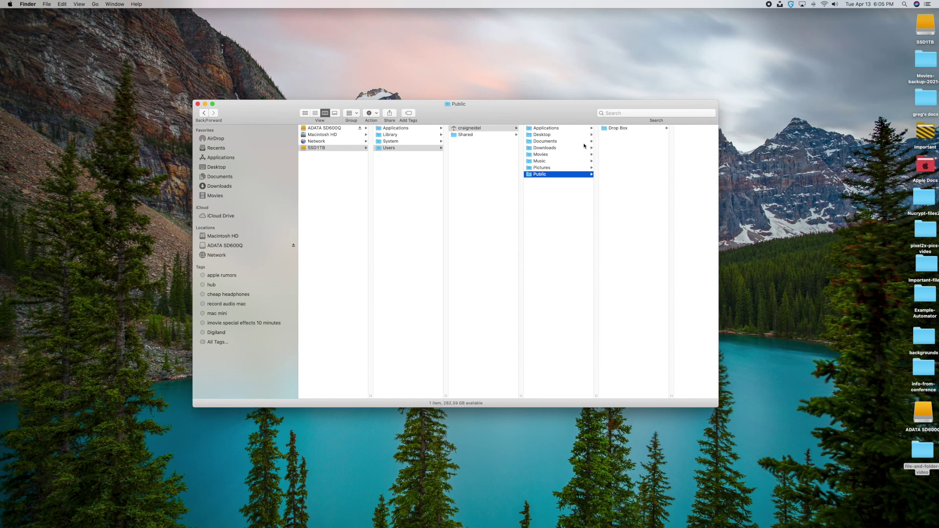
click(483, 161)
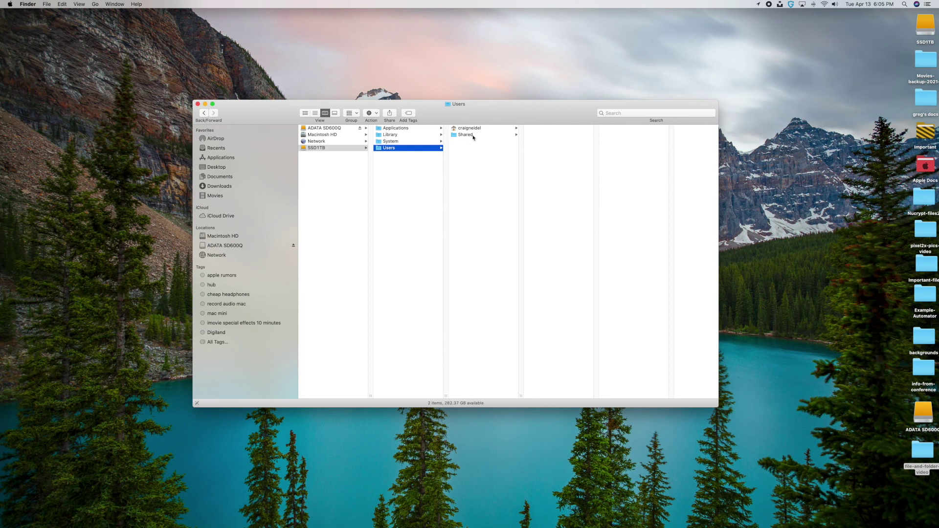
click(516, 136)
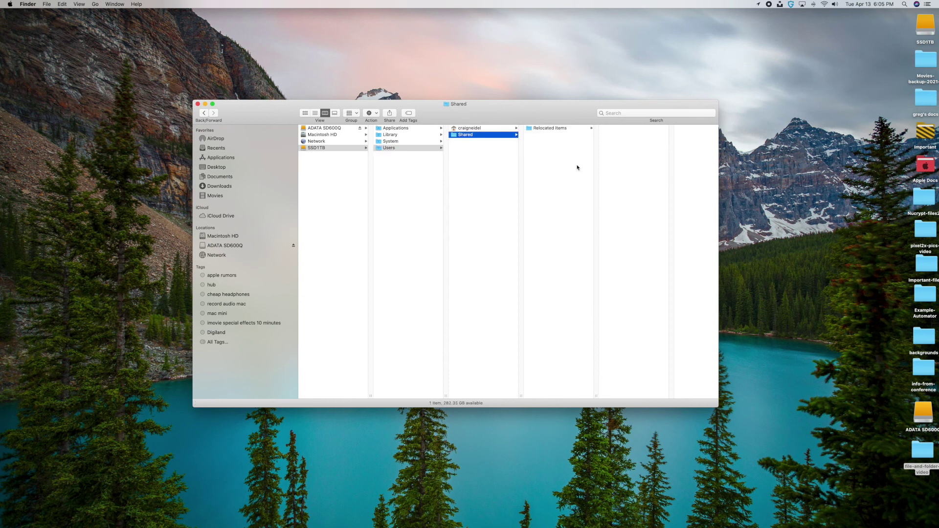